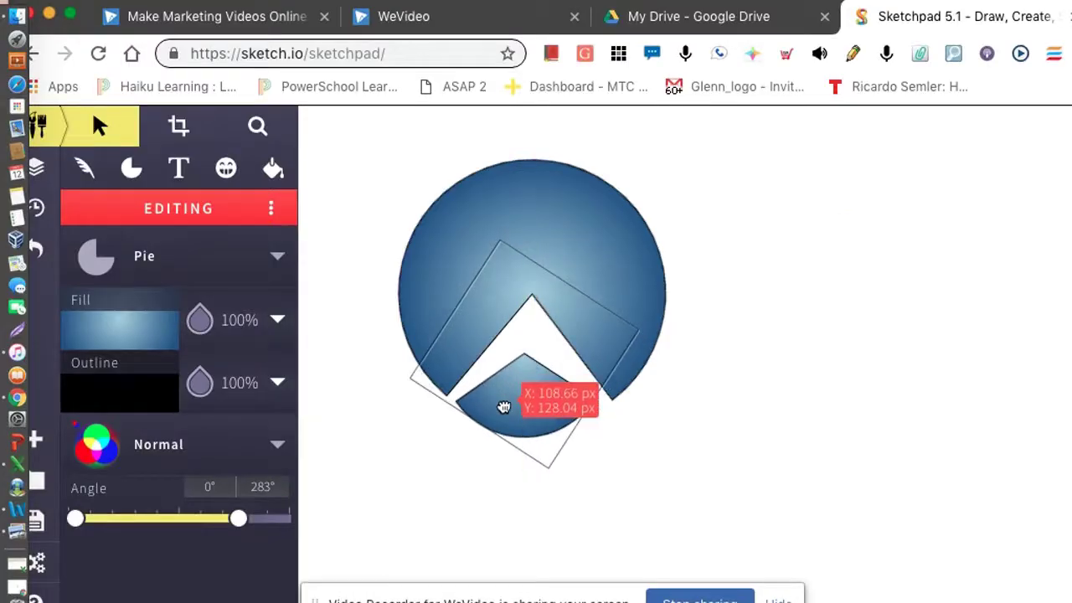
# - Add the text NKHAWORK beside the blue circle logo, widened to fit on one line
pyautogui.press('t')
pyautogui.click(887, 392)
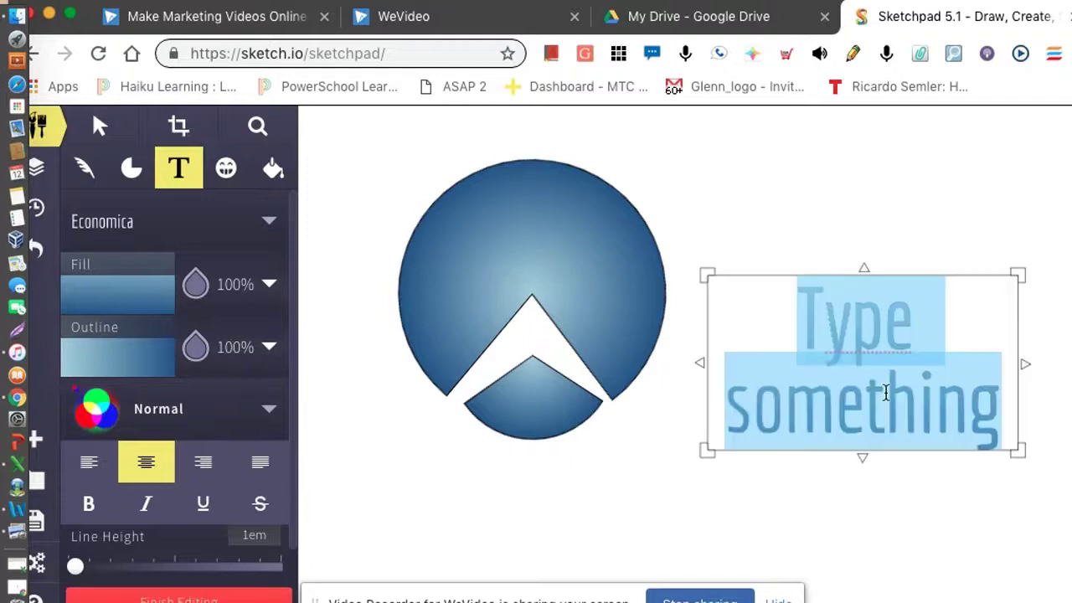
pyautogui.write('NKHAWORK')
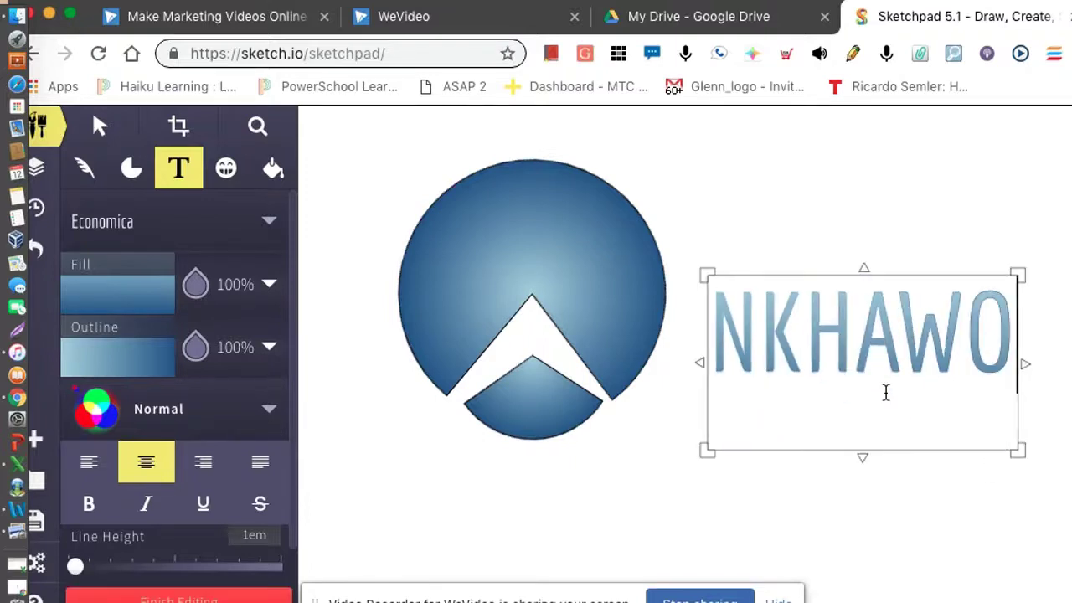
pyautogui.moveTo(1028, 362); pyautogui.dragTo(1054, 362)
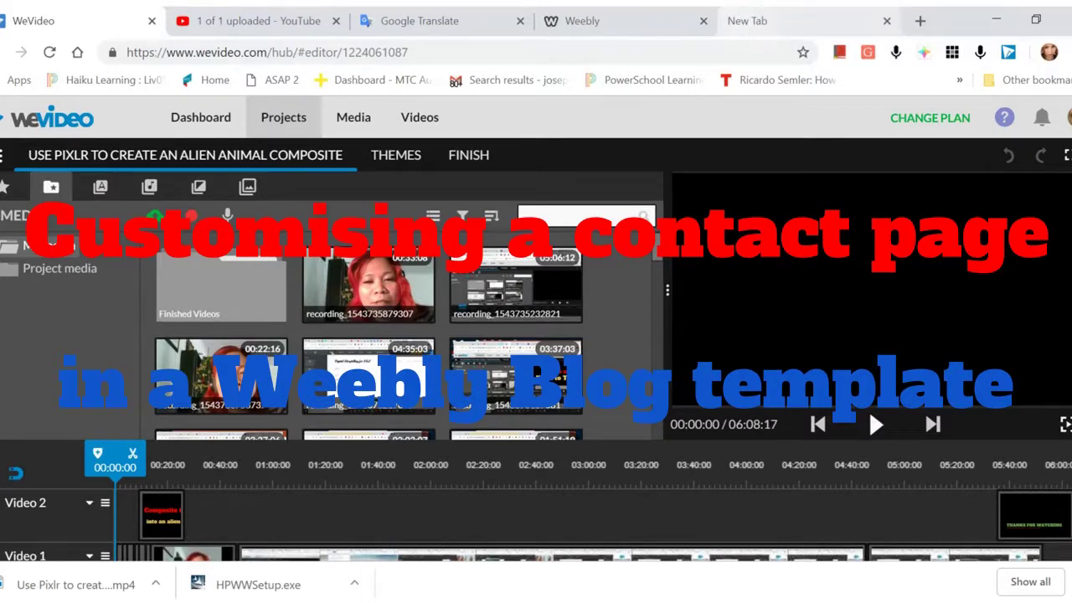
# - In a new Chrome tab, go to weebly.com from the 'weeb' address suggestion
pyautogui.click(749, 23)
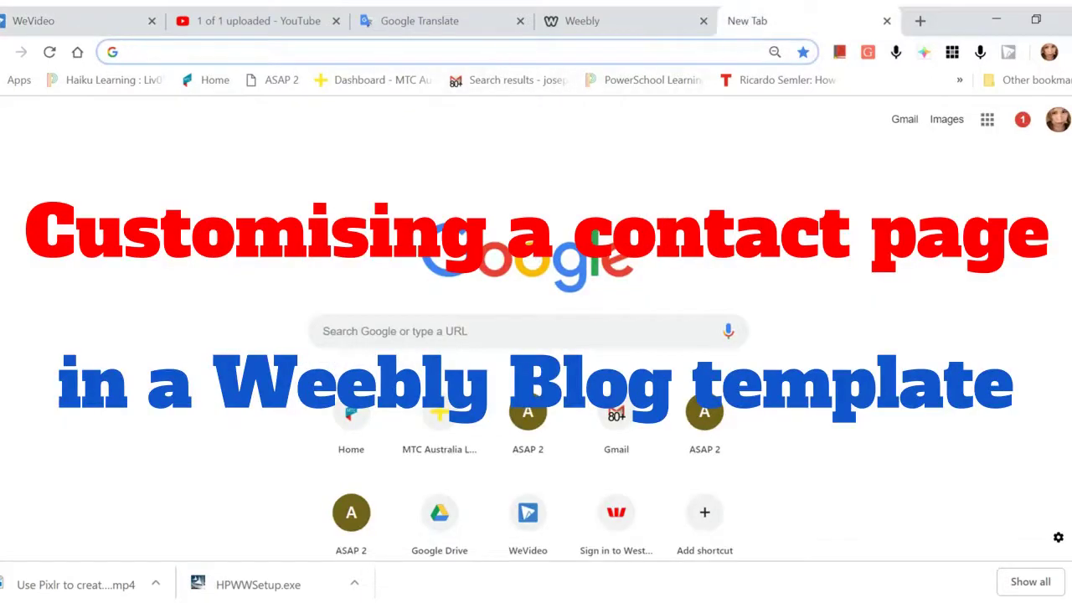
pyautogui.write('weebly.com')
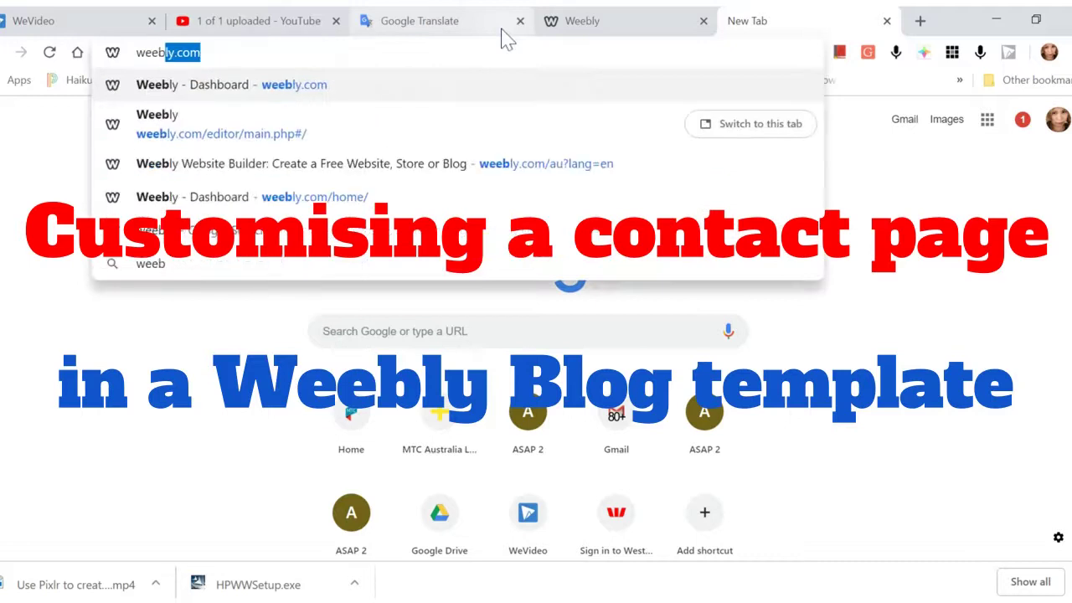
pyautogui.click(330, 87)
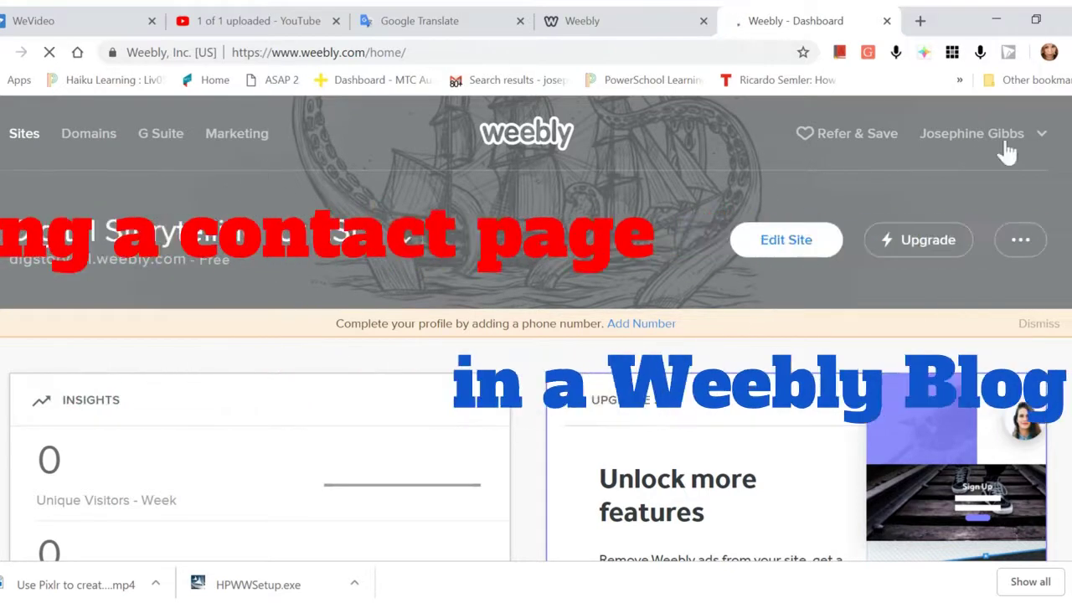
# - Log out of Weebly through the account name menu
pyautogui.click(1041, 134)
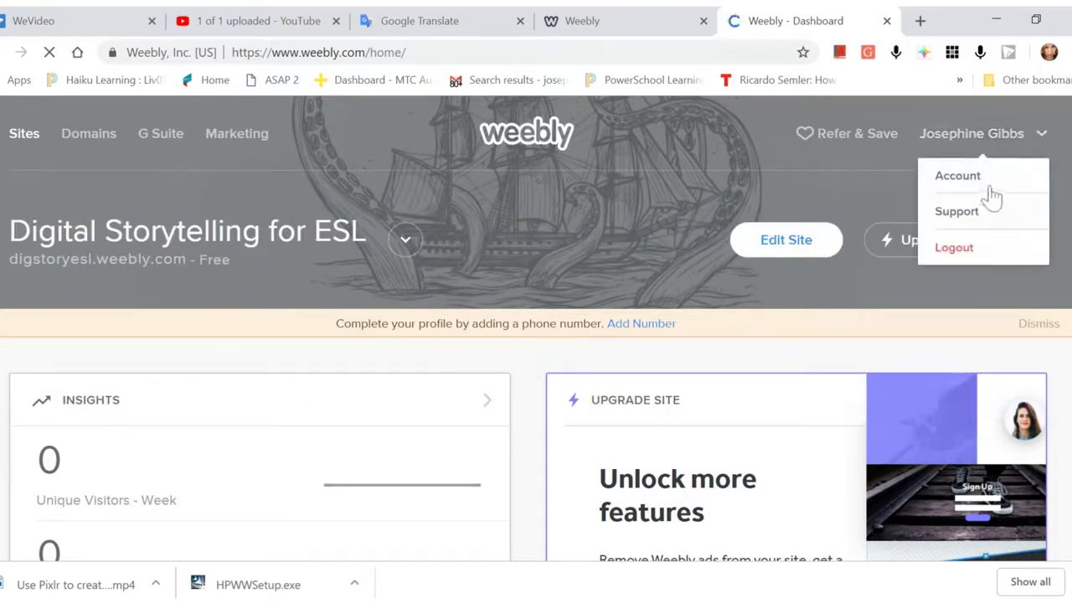
pyautogui.click(970, 251)
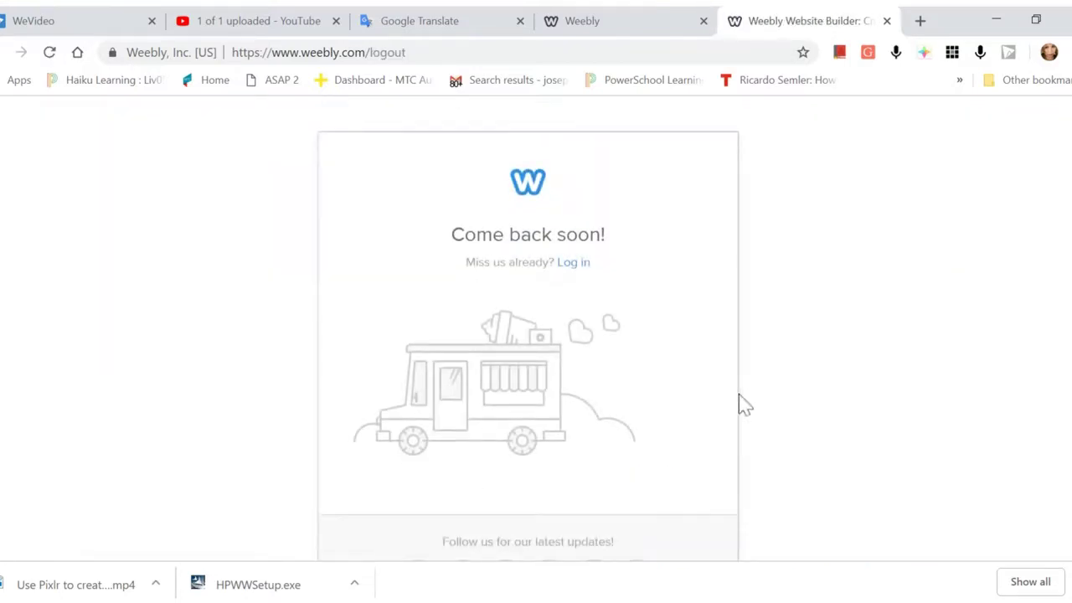
pyautogui.scroll(-1, 776, 349)
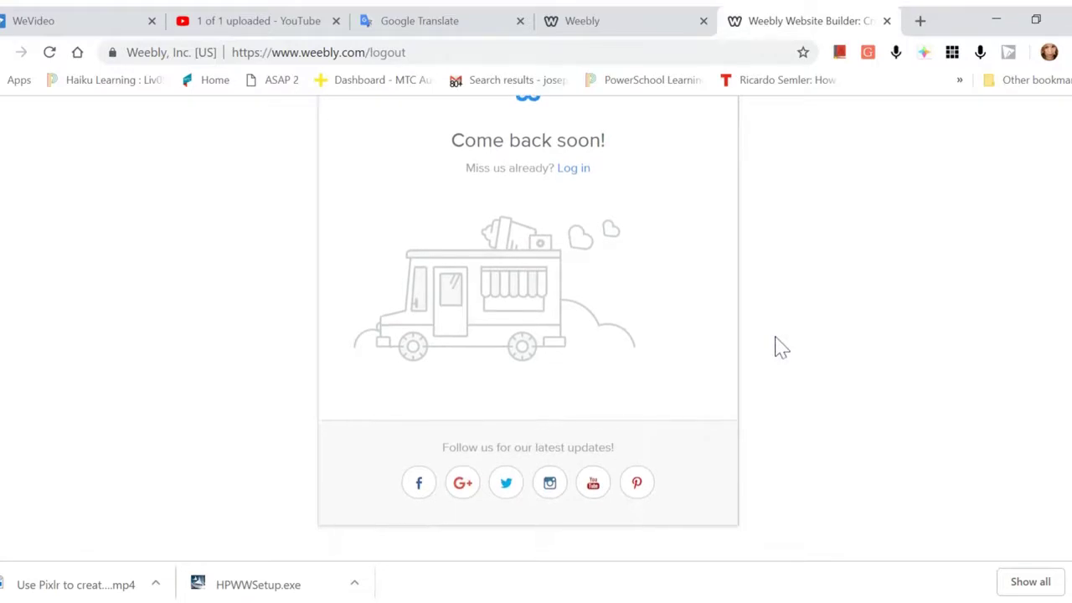
pyautogui.scroll(1, 779, 348)
pyautogui.scroll(-1, 776, 348)
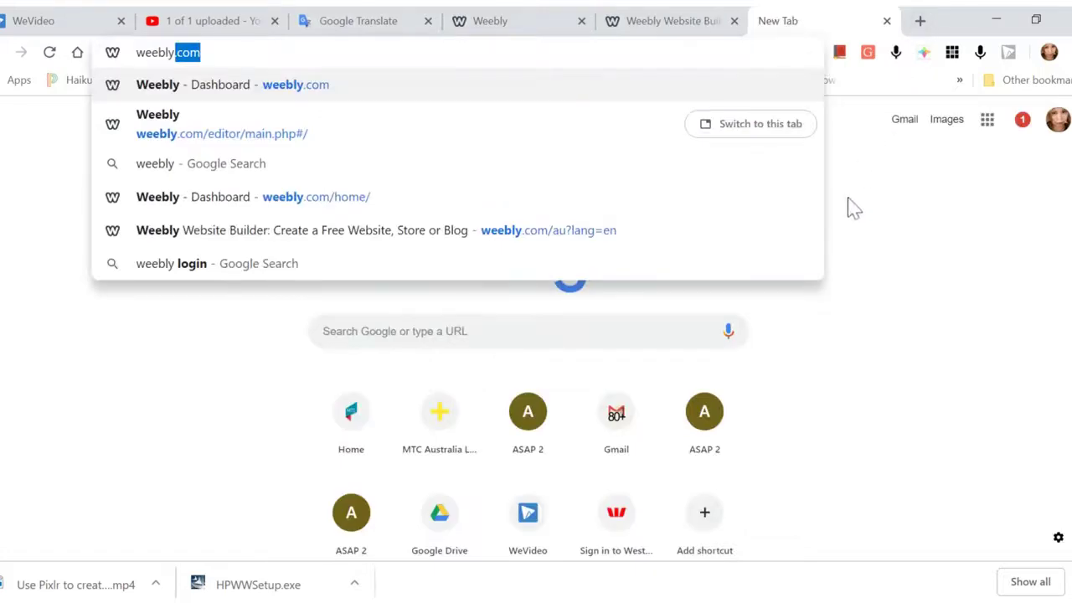
# - Search Google for weebly and open the 'Weebly Website Builder' result
pyautogui.click(255, 173)
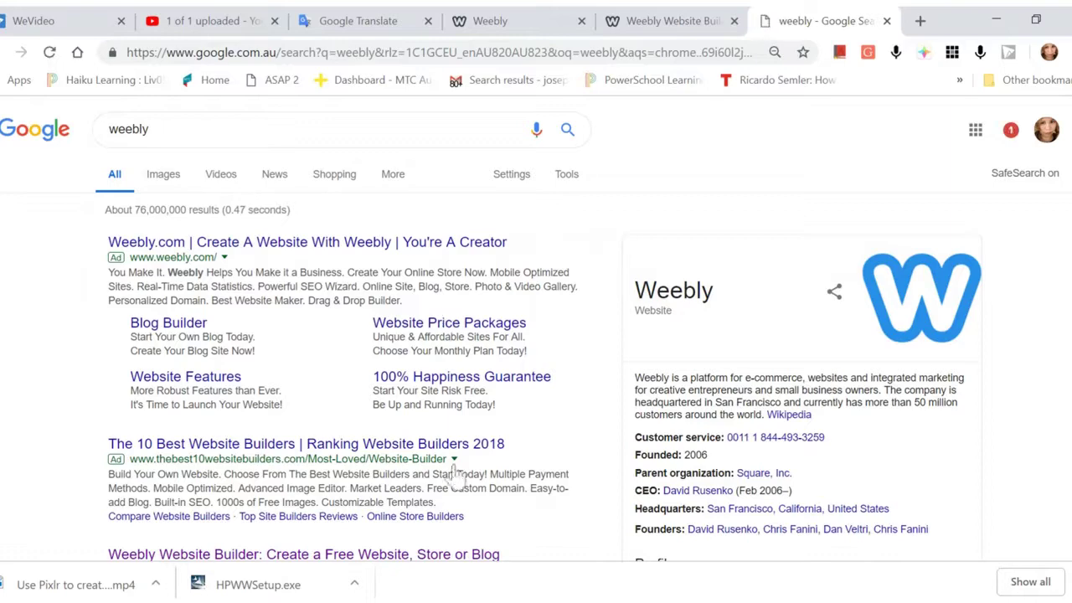
pyautogui.scroll(-3, 455, 469)
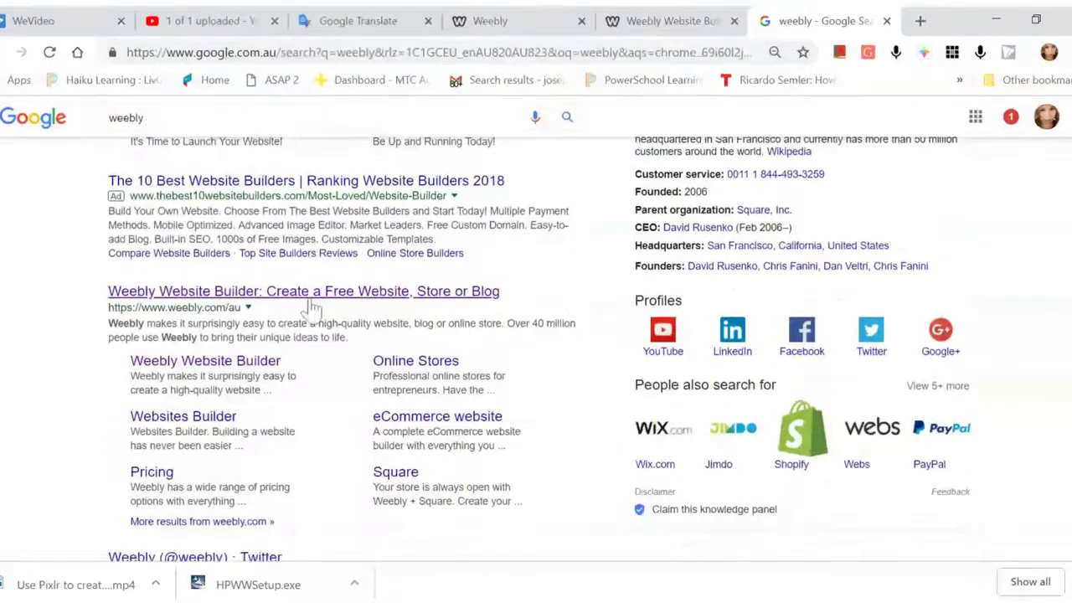
pyautogui.scroll(3, 311, 309)
pyautogui.scroll(-5, 312, 308)
pyautogui.scroll(4, 312, 309)
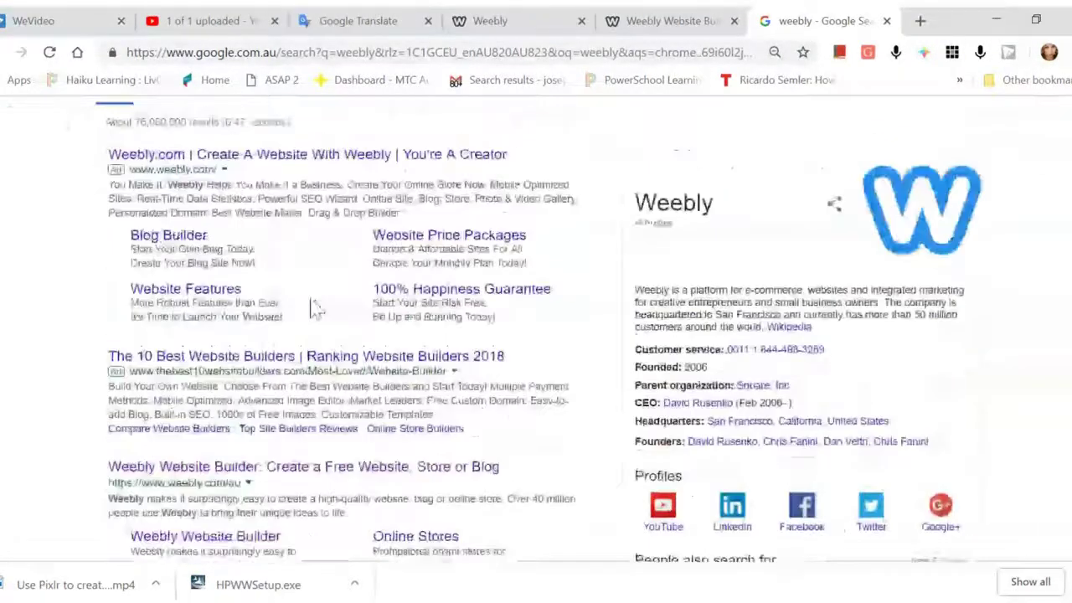
pyautogui.scroll(-1, 316, 309)
pyautogui.scroll(-2, 314, 308)
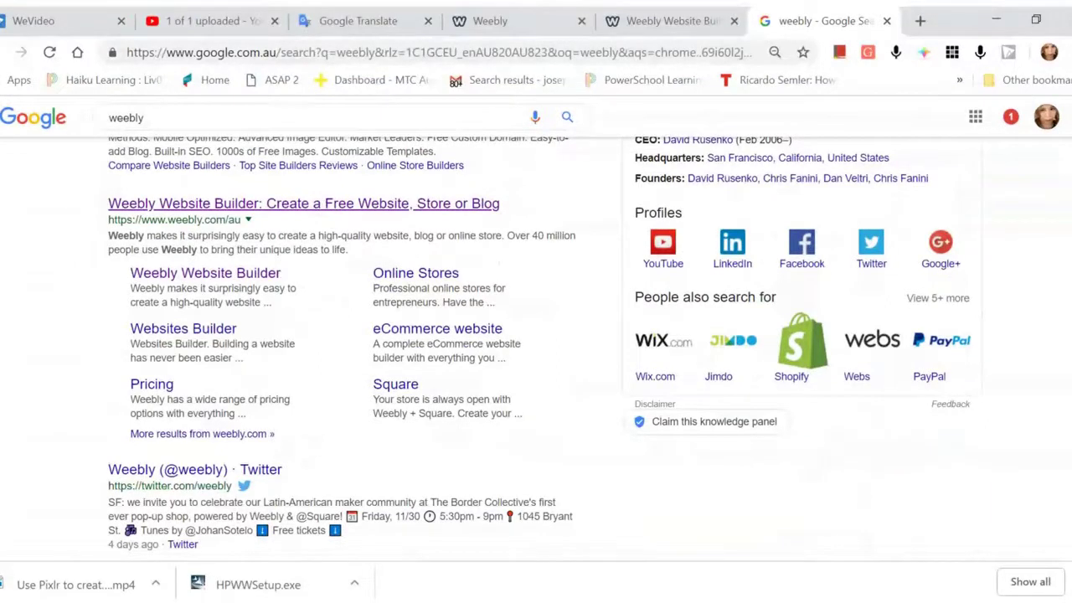
pyautogui.click(326, 208)
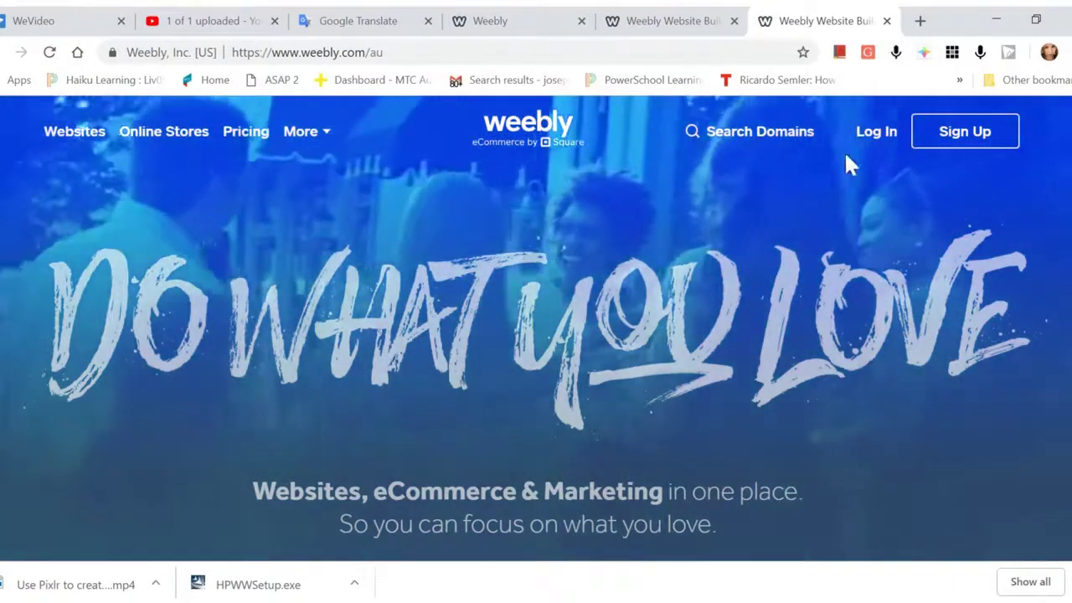
# - Go to the Weebly login page and choose the Google LOG IN option
pyautogui.click(869, 137)
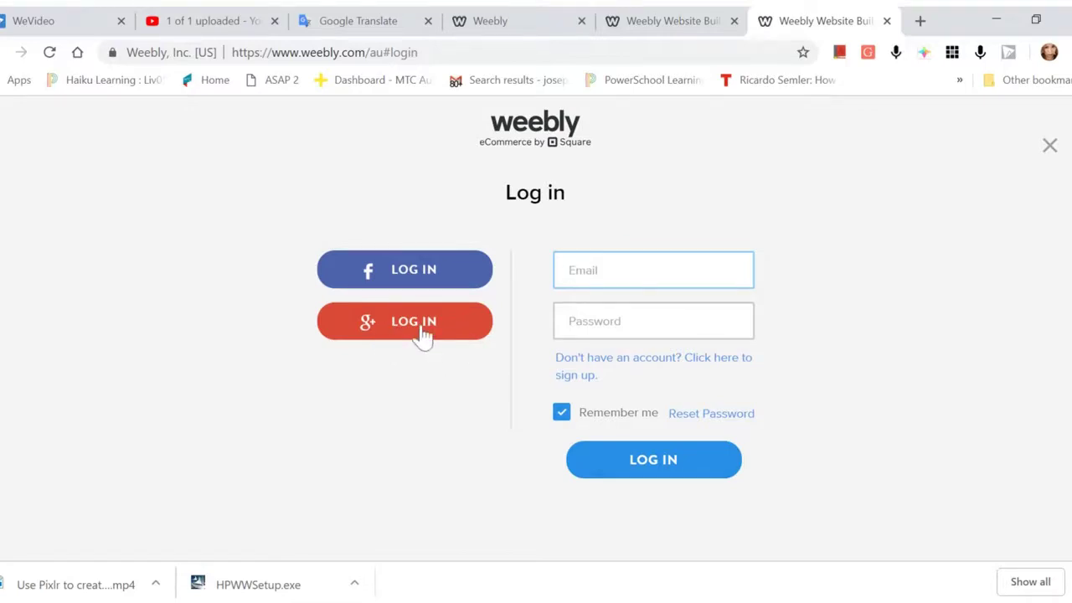
pyautogui.click(423, 334)
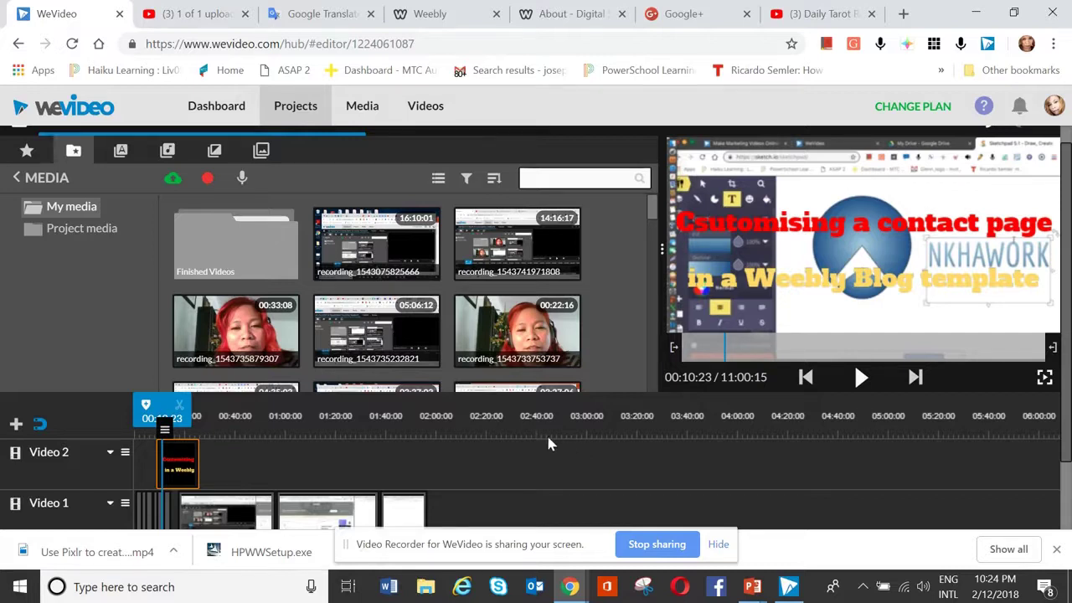
pyautogui.click(415, 17)
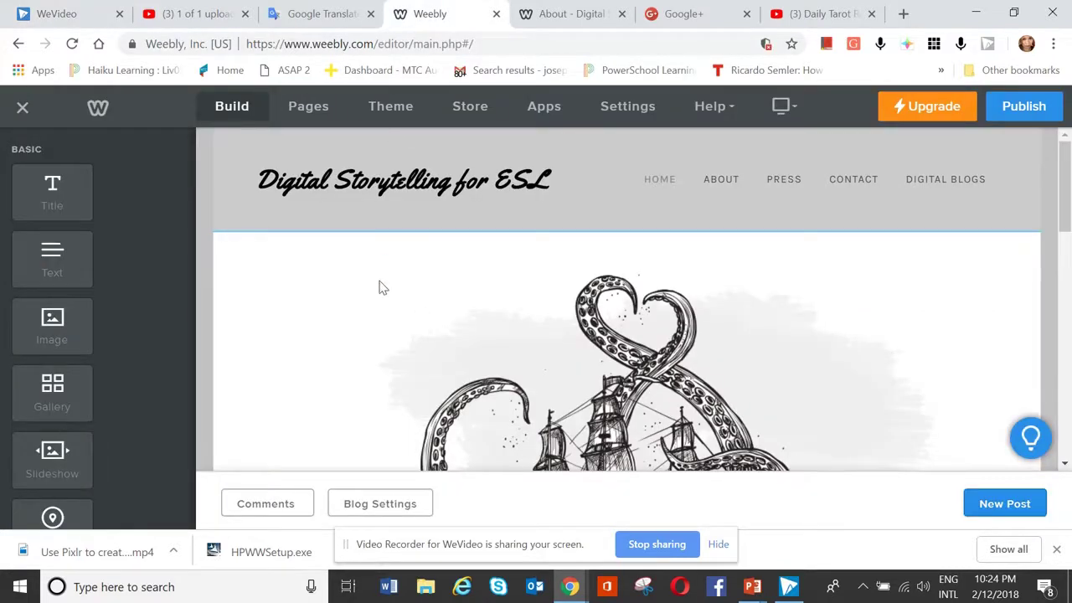
pyautogui.scroll(-3, 379, 288)
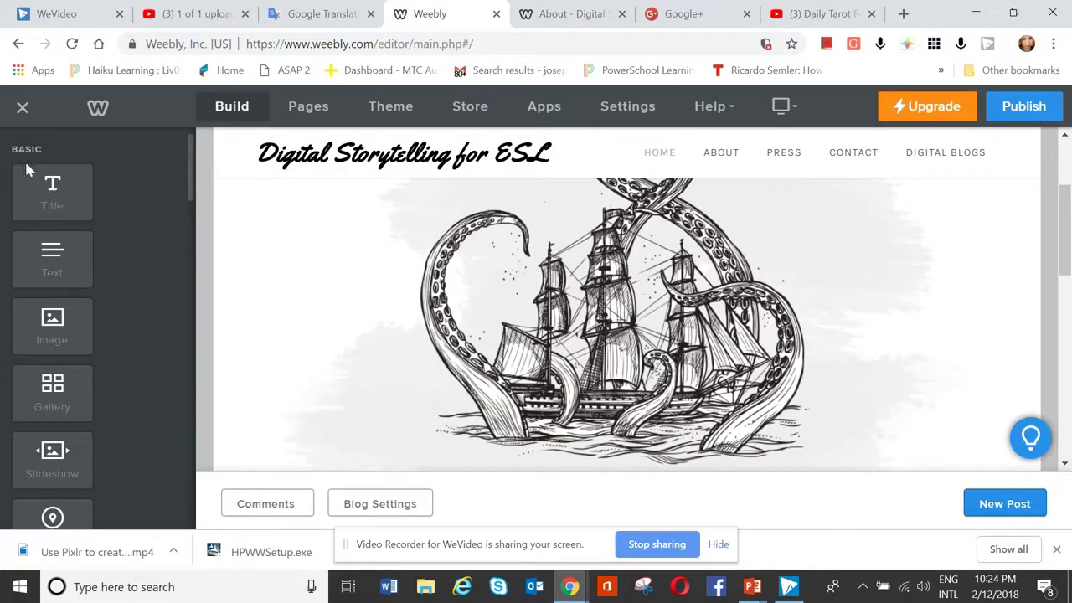
pyautogui.scroll(-7, 67, 216)
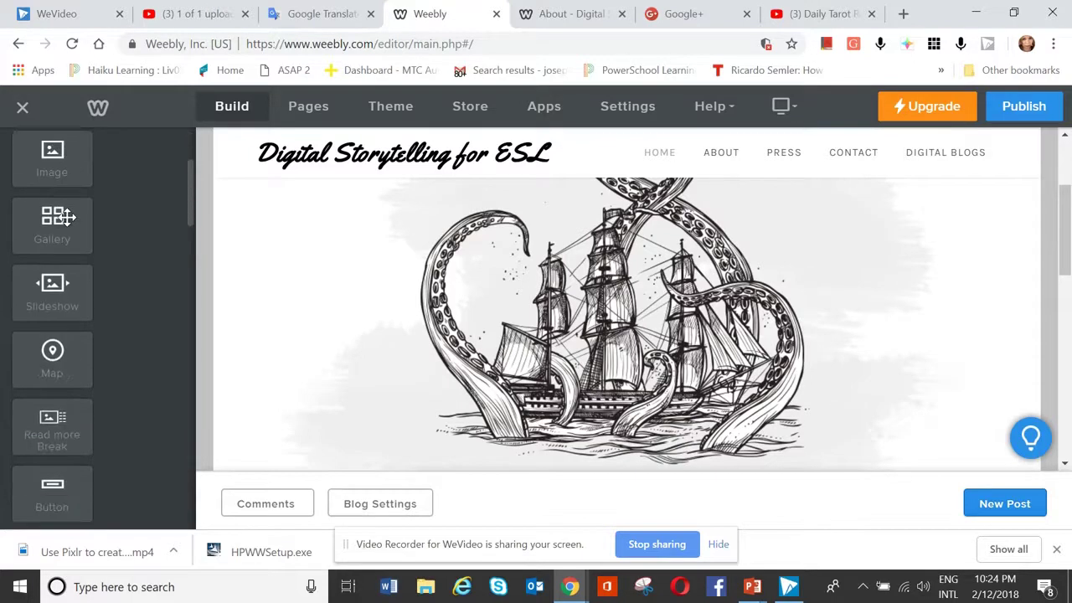
pyautogui.scroll(-5, 67, 216)
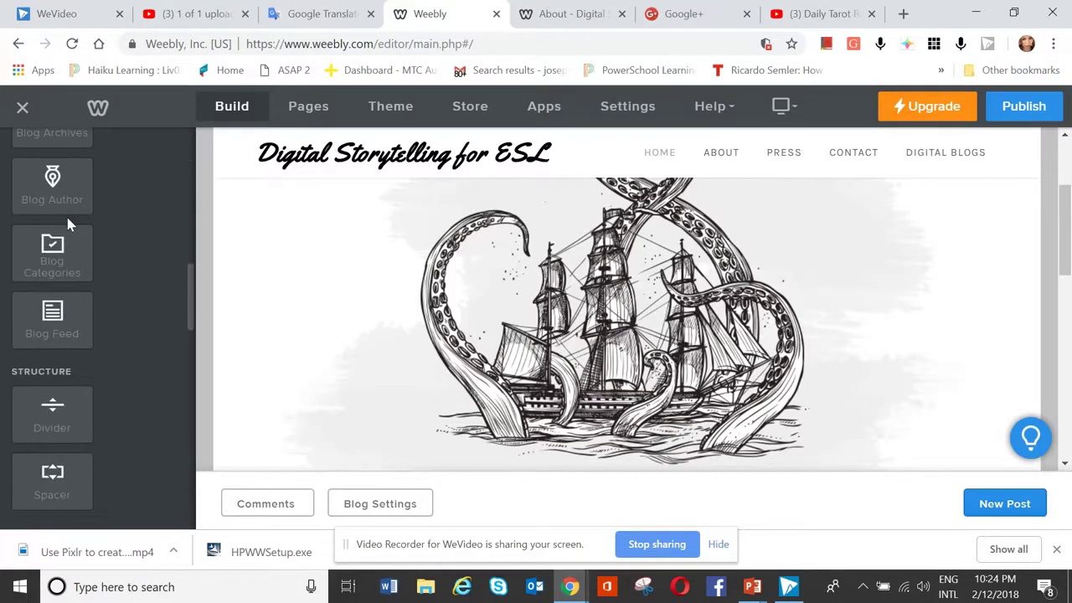
pyautogui.scroll(5, 103, 263)
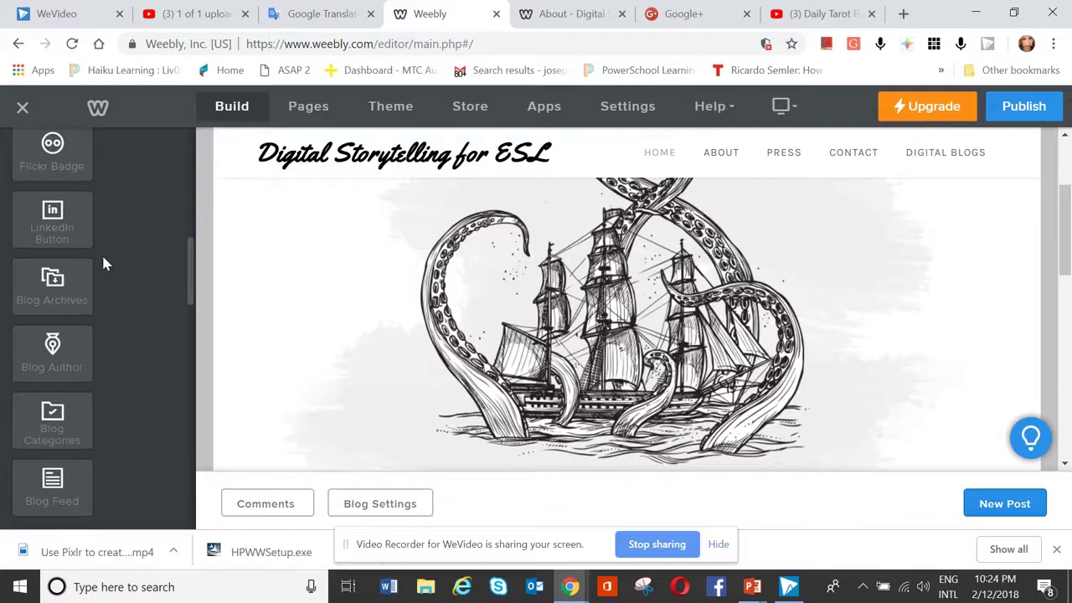
pyautogui.scroll(3, 103, 264)
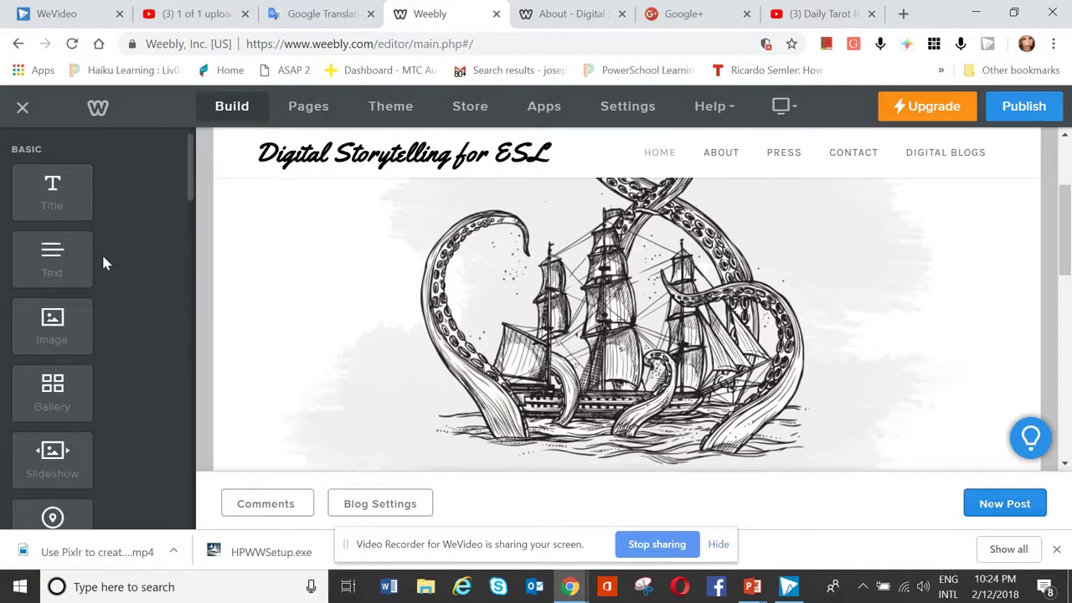
# - Open the Contact page from the Pages list in the Weebly editor
pyautogui.click(295, 115)
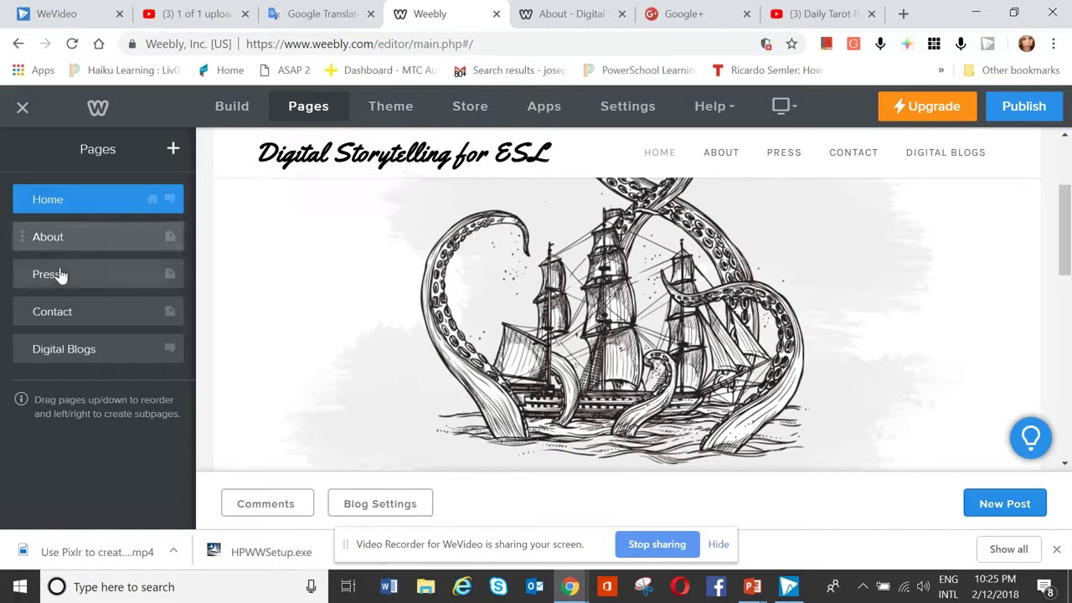
pyautogui.click(72, 321)
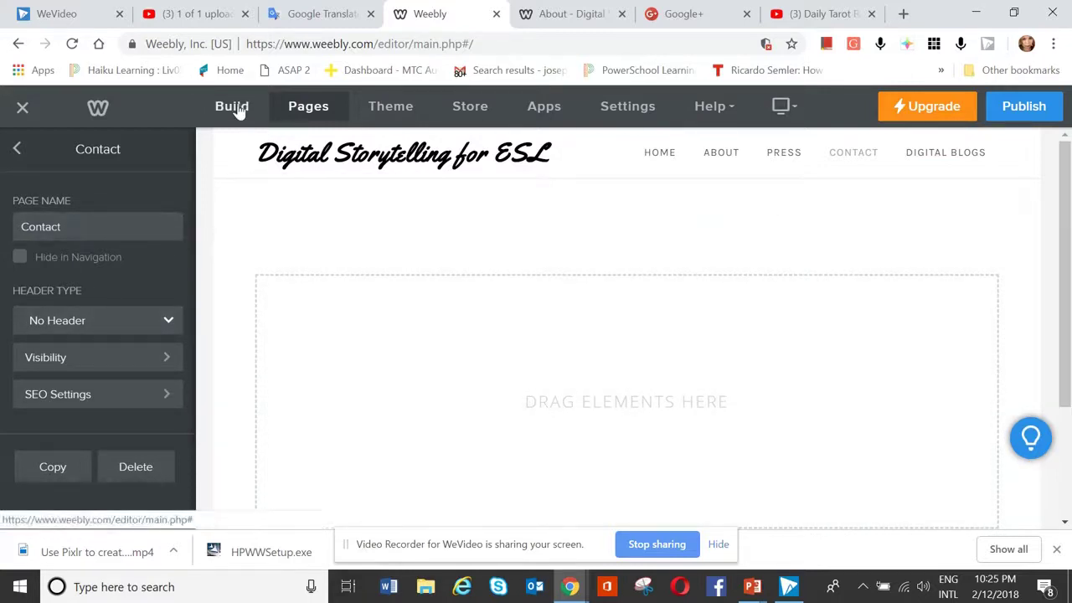
# - Drag a Contact Form element with Name, Email and Comment fields onto the empty Contact page
pyautogui.click(234, 108)
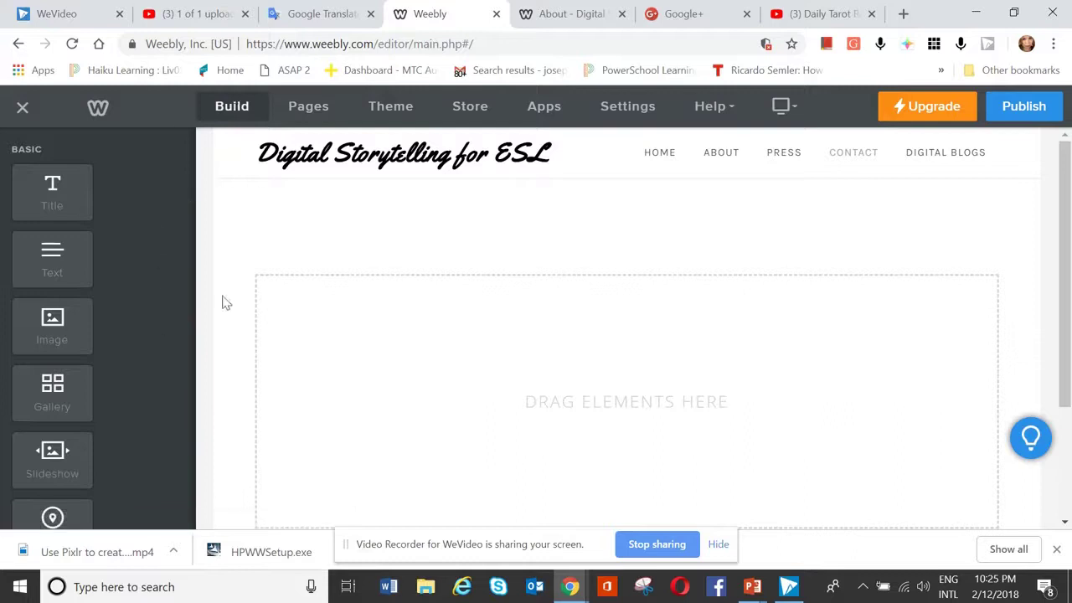
pyautogui.scroll(-1, 420, 303)
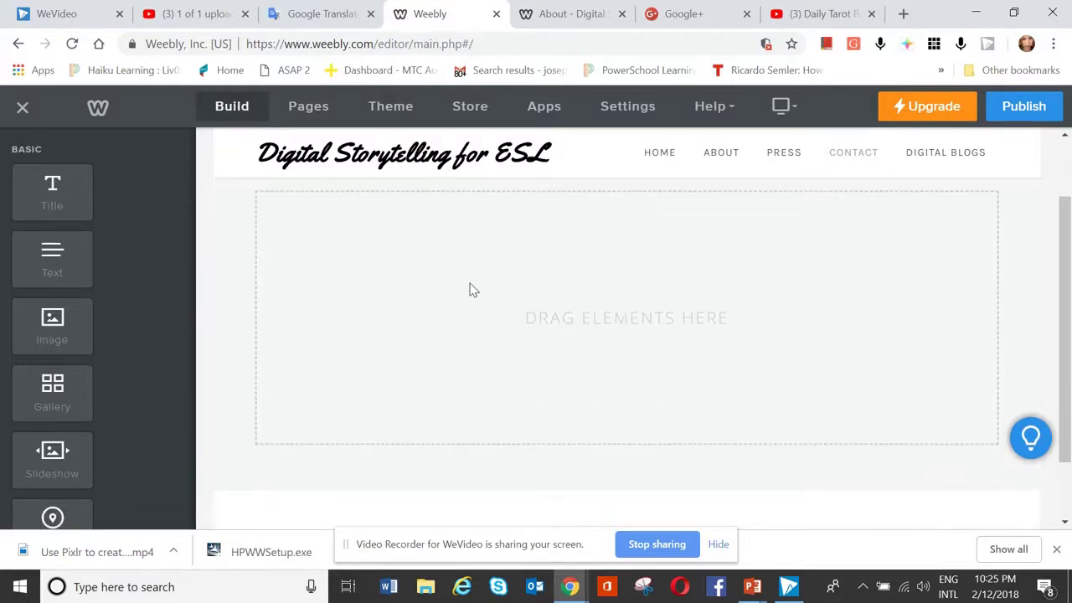
pyautogui.scroll(-3, 61, 388)
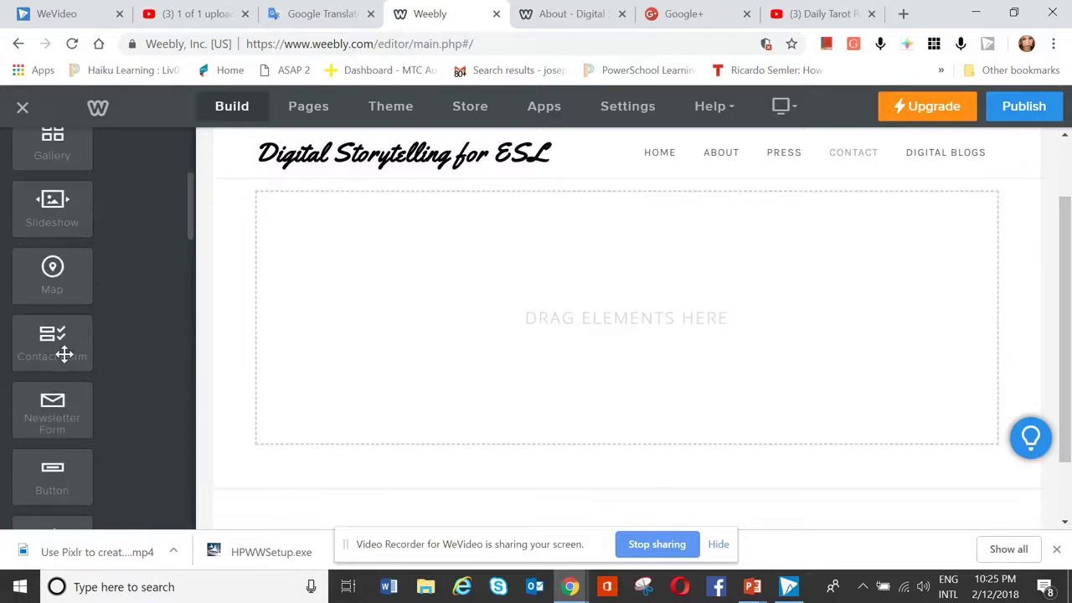
pyautogui.moveTo(51, 346); pyautogui.dragTo(343, 294)
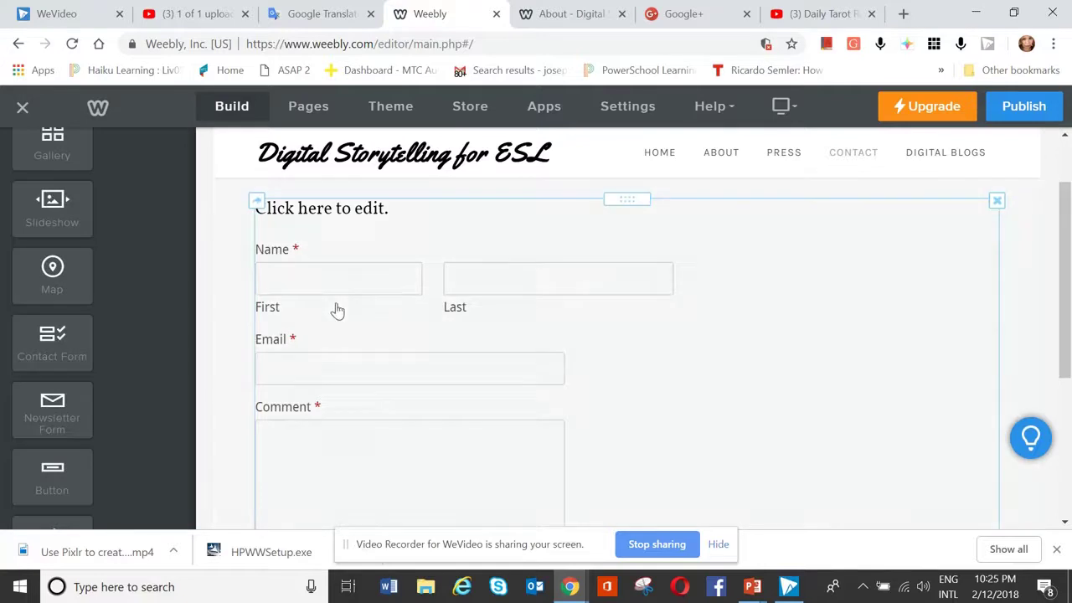
# - Retitle the contact form 'Please leave your name and contact below' and save
pyautogui.click(381, 209)
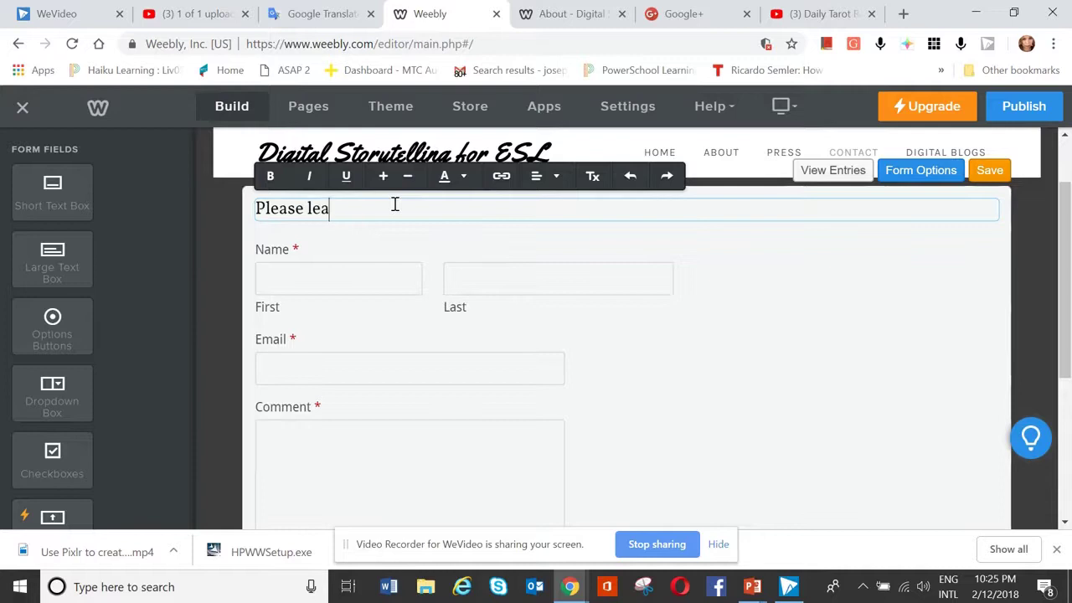
pyautogui.write('Please leave your name and co')
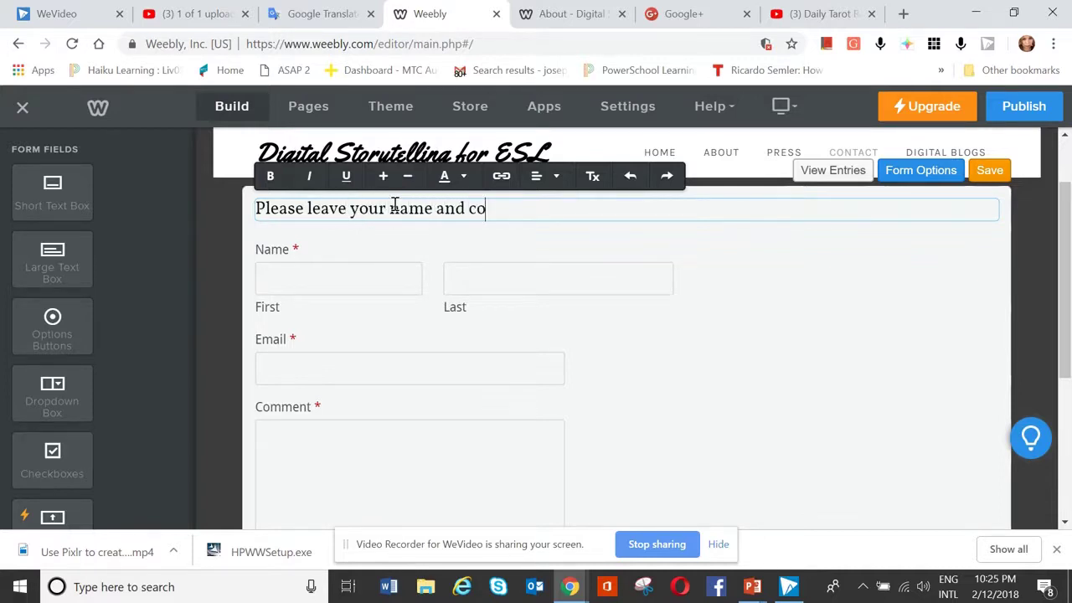
pyautogui.write('ntact below.')
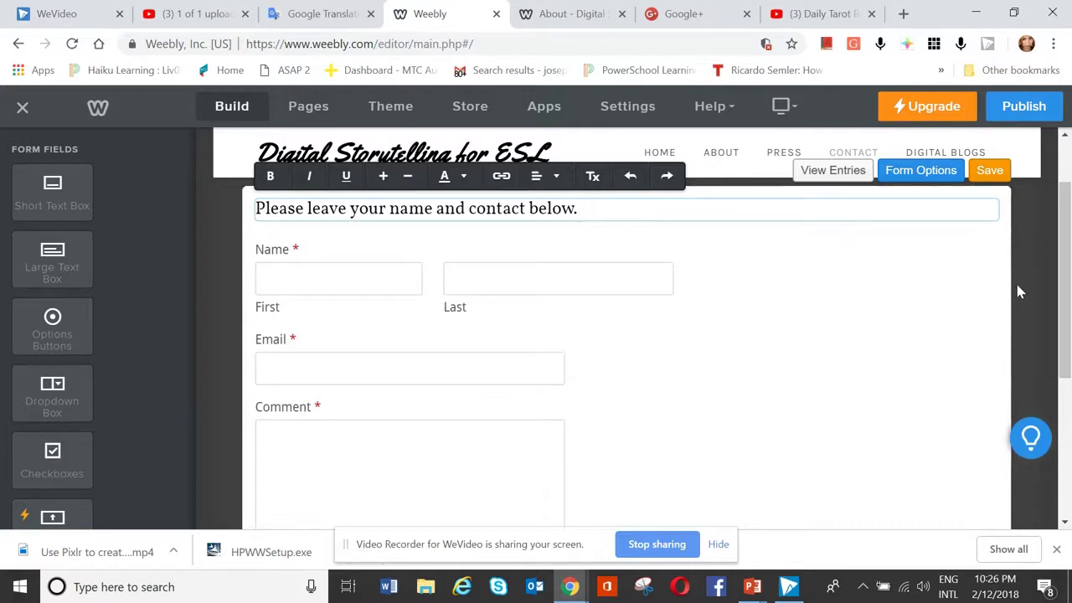
pyautogui.click(989, 172)
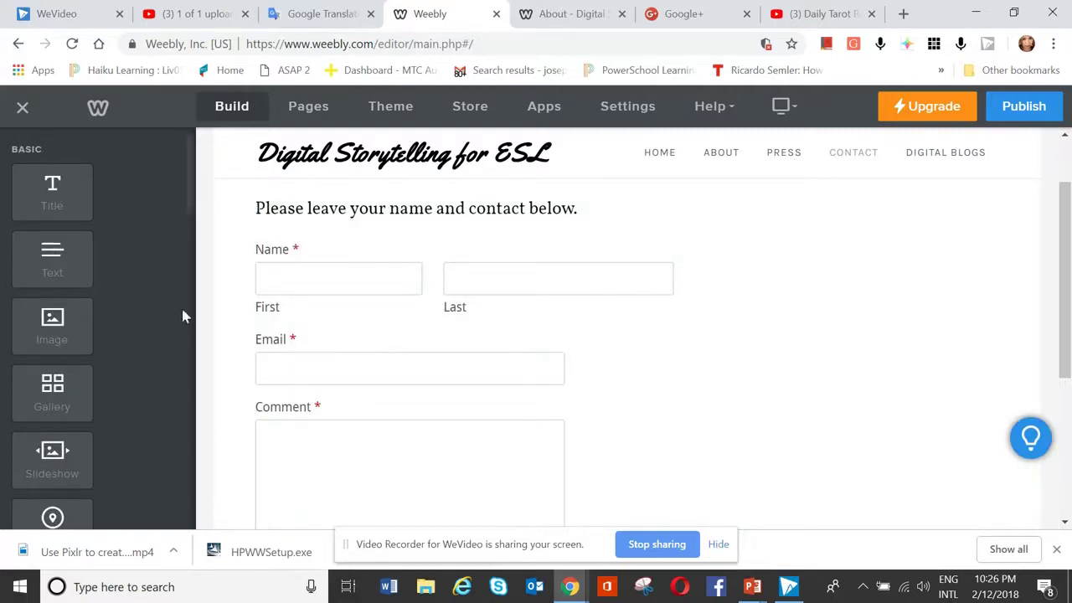
# - Drop a Map element to the right of the contact form and open its settings
pyautogui.scroll(-2, 59, 338)
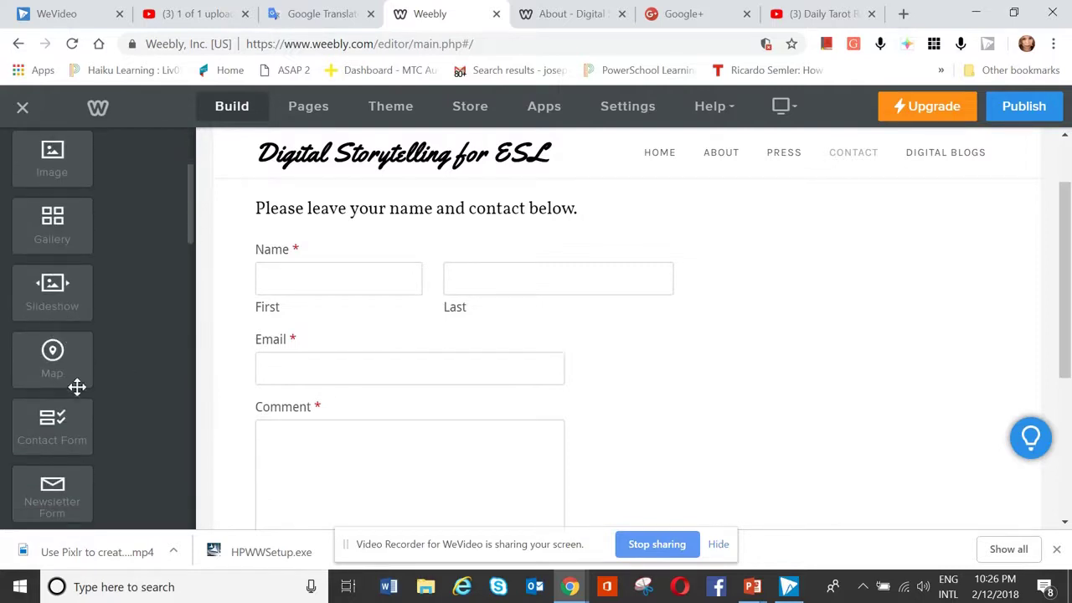
pyautogui.click(66, 369)
pyautogui.moveTo(65, 369); pyautogui.dragTo(998, 304)
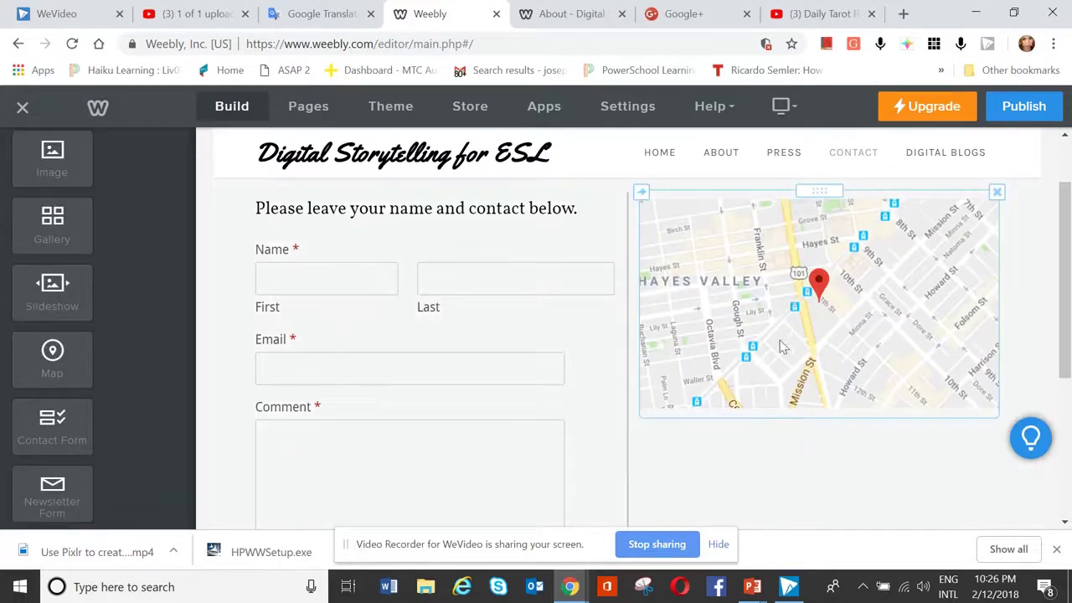
pyautogui.click(735, 337)
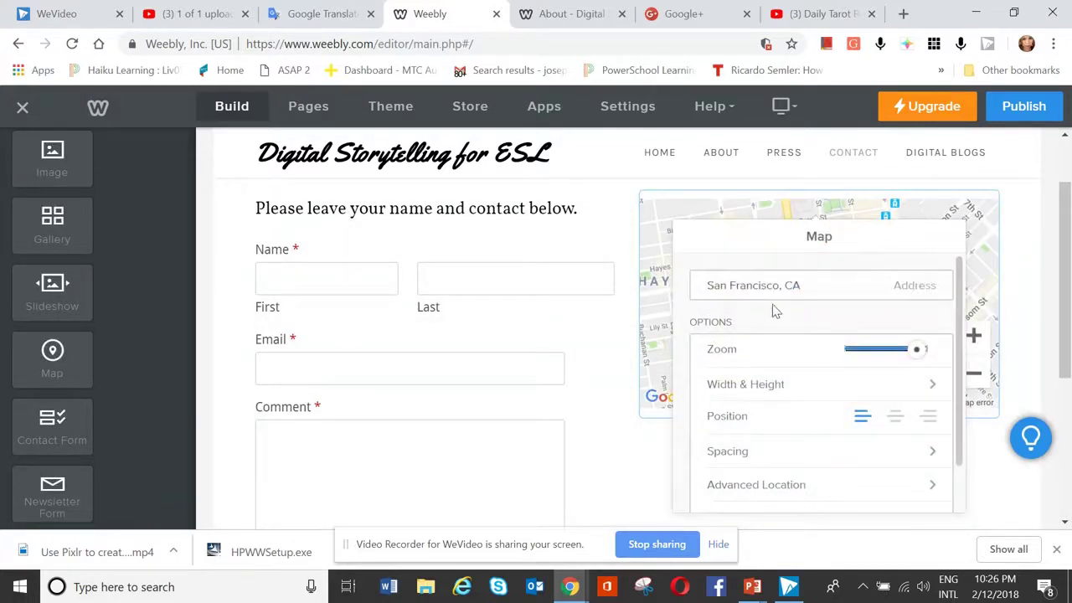
# - Replace the map's San Francisco address with the Liverpool NSW 2170 street address
pyautogui.press('BackSpace')
pyautogui.press('BackSpace')
pyautogui.press('BackSpace')
pyautogui.press('BackSpace')
pyautogui.press('BackSpace')
pyautogui.press('BackSpace')
pyautogui.press('BackSpace')
pyautogui.press('BackSpace')
pyautogui.press('BackSpace')
pyautogui.press('BackSpace')
pyautogui.press('BackSpace')
pyautogui.press('BackSpace')
pyautogui.press('BackSpace')
pyautogui.press('BackSpace')
pyautogui.press('BackSpace')
pyautogui.press('BackSpace')
pyautogui.press('BackSpace')
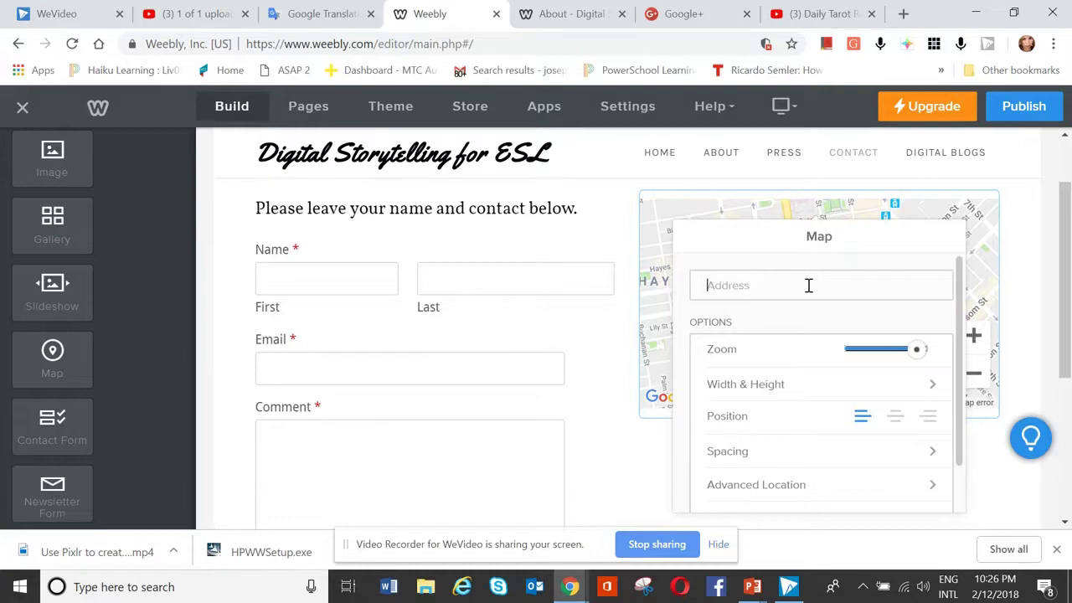
pyautogui.write('250')
pyautogui.press('BackSpace')
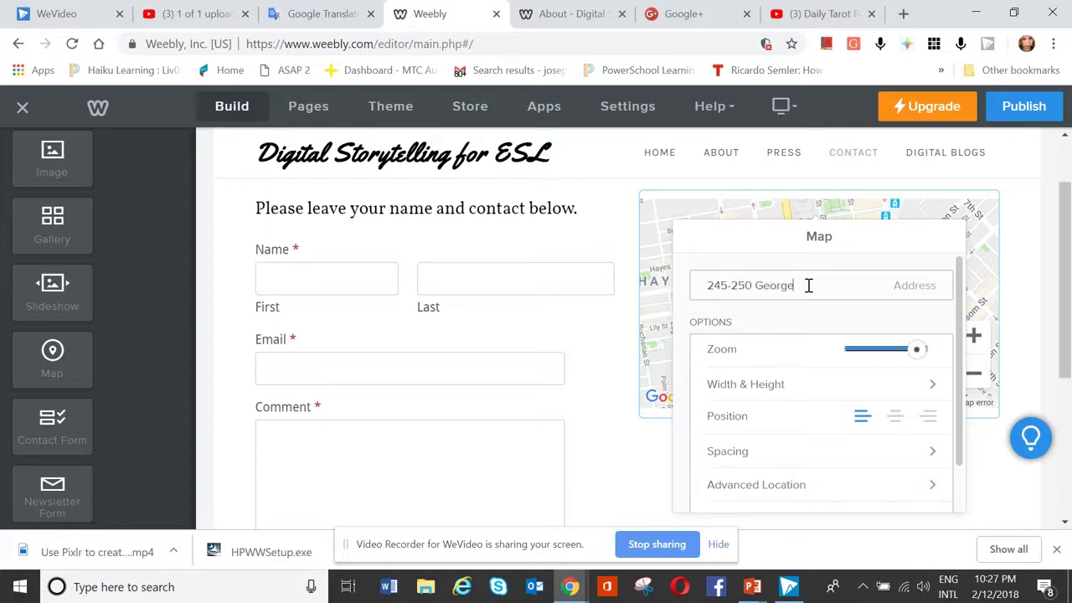
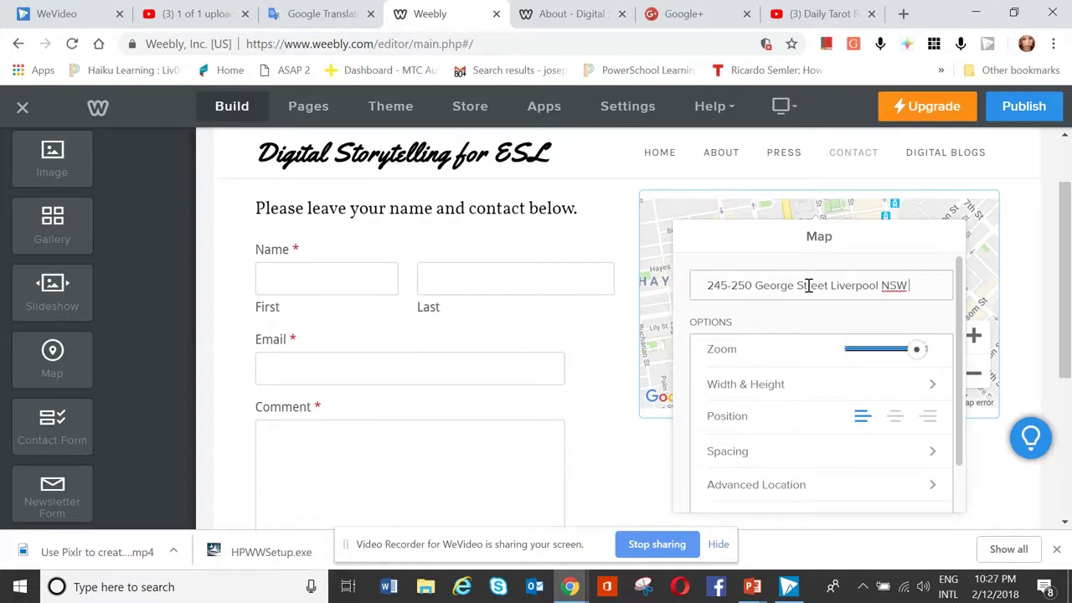
pyautogui.moveTo(935, 285); pyautogui.dragTo(924, 286)
# - Apply the Liverpool NSW address to the map and close its settings panel to show the map beside the form
pyautogui.click(941, 285)
pyautogui.click(977, 232)
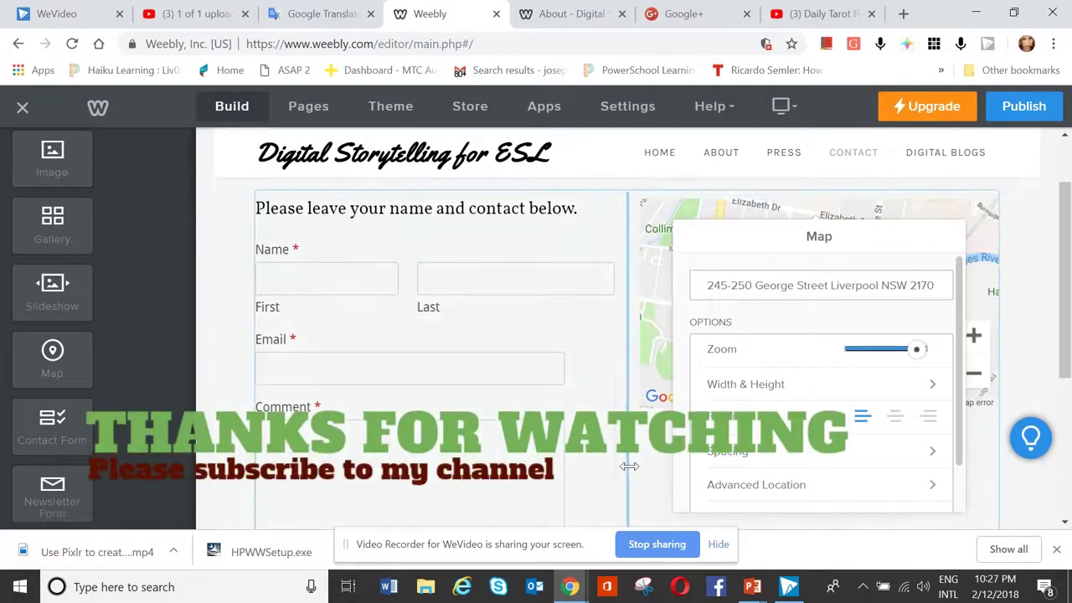
pyautogui.click(646, 469)
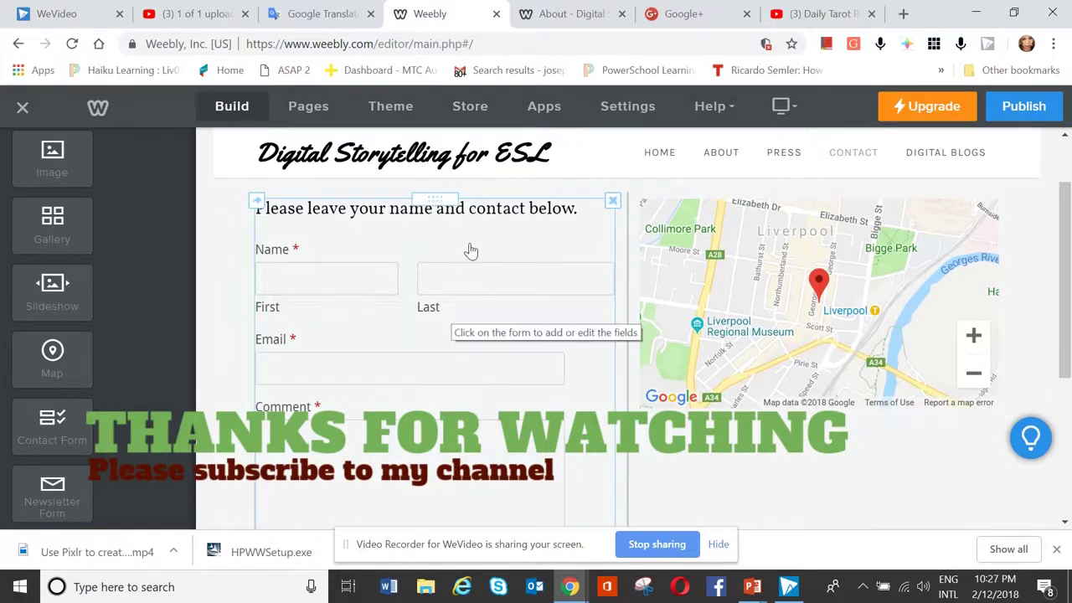
pyautogui.scroll(1, 471, 250)
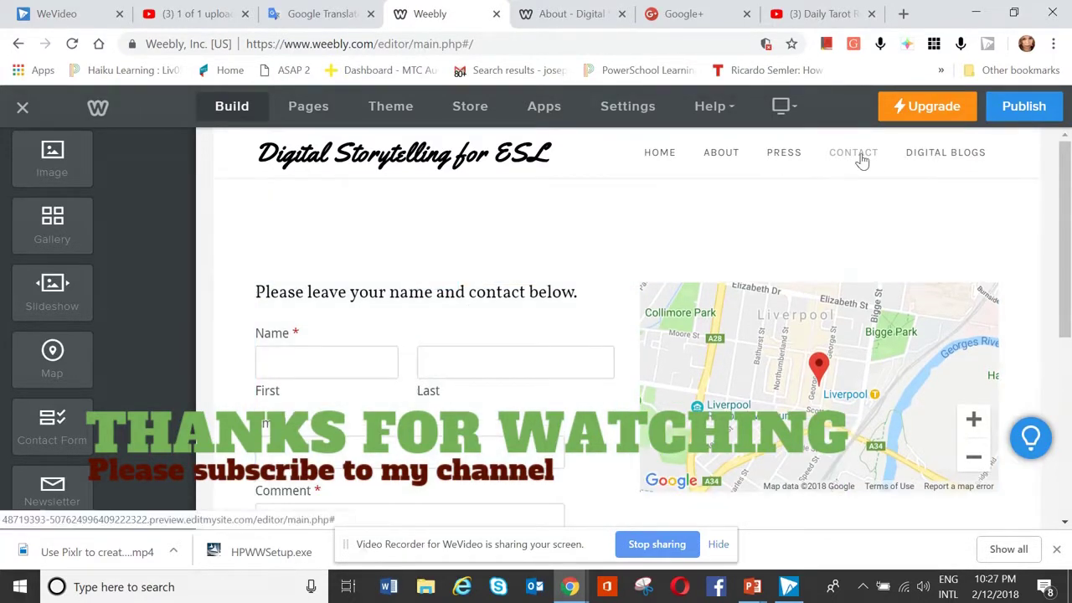
pyautogui.scroll(-2, 763, 245)
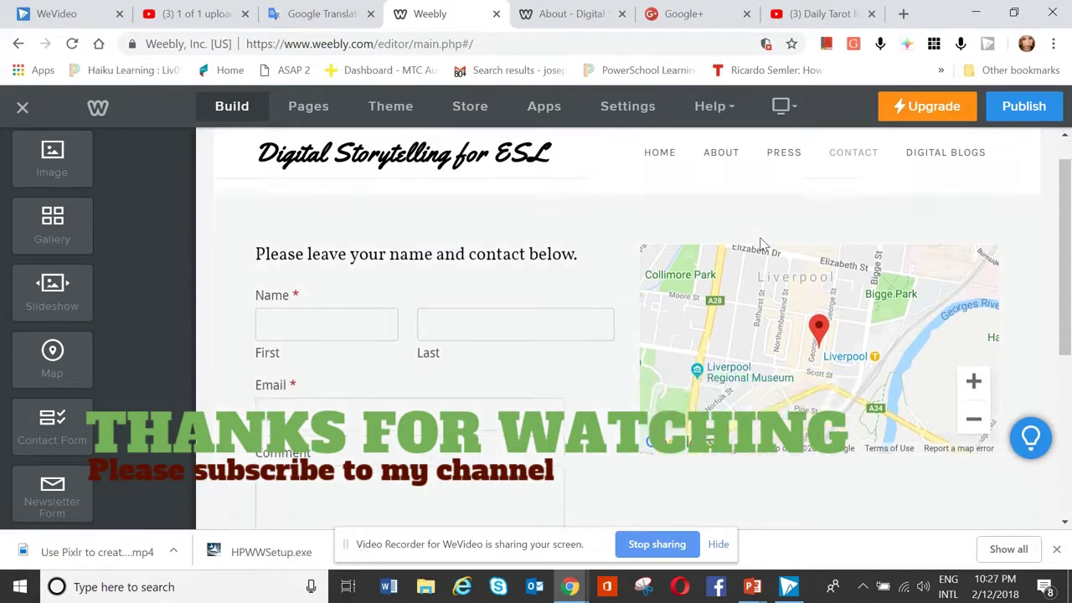